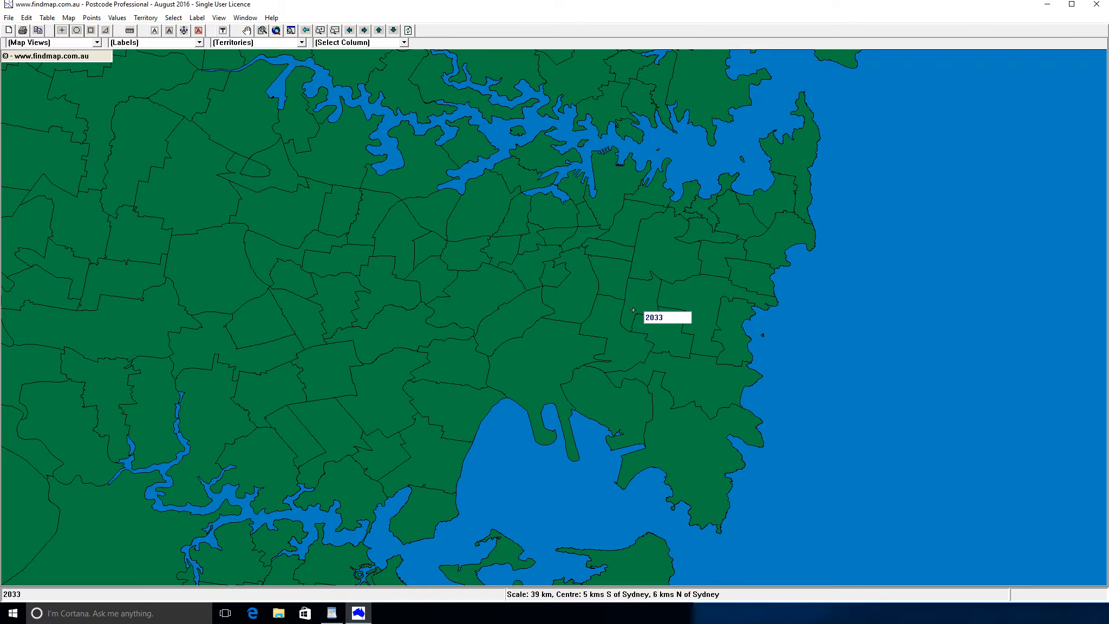
Step: Select the postcodes in a circle around 2033 and save the selection as territory "first one" with a newly generated drawing style
left_click_drag(637, 308, 532, 333)
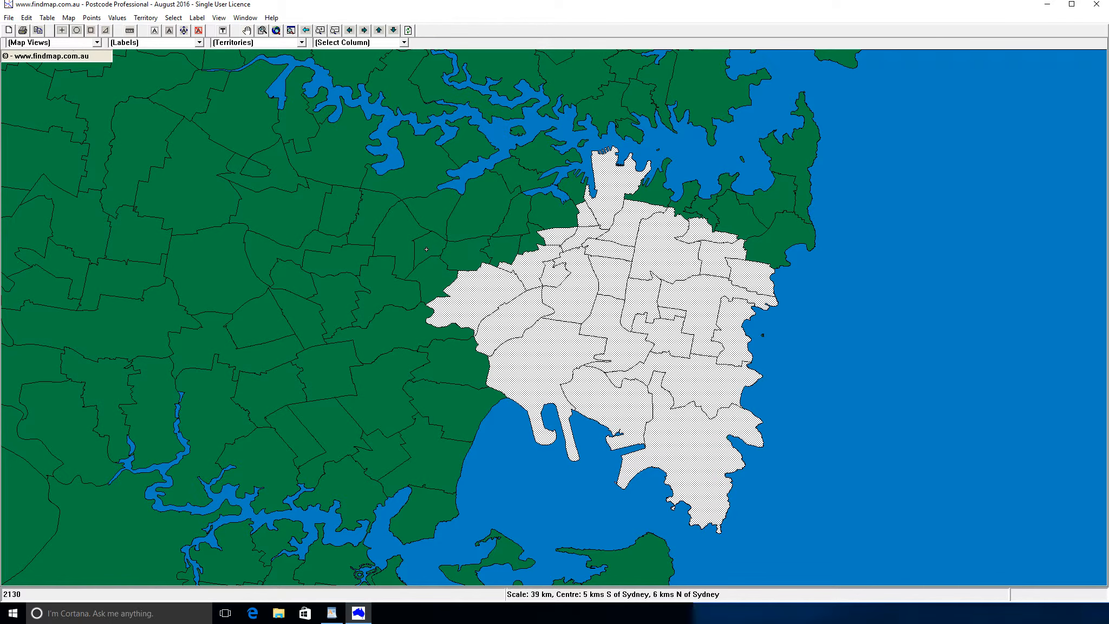
left_click(154, 24)
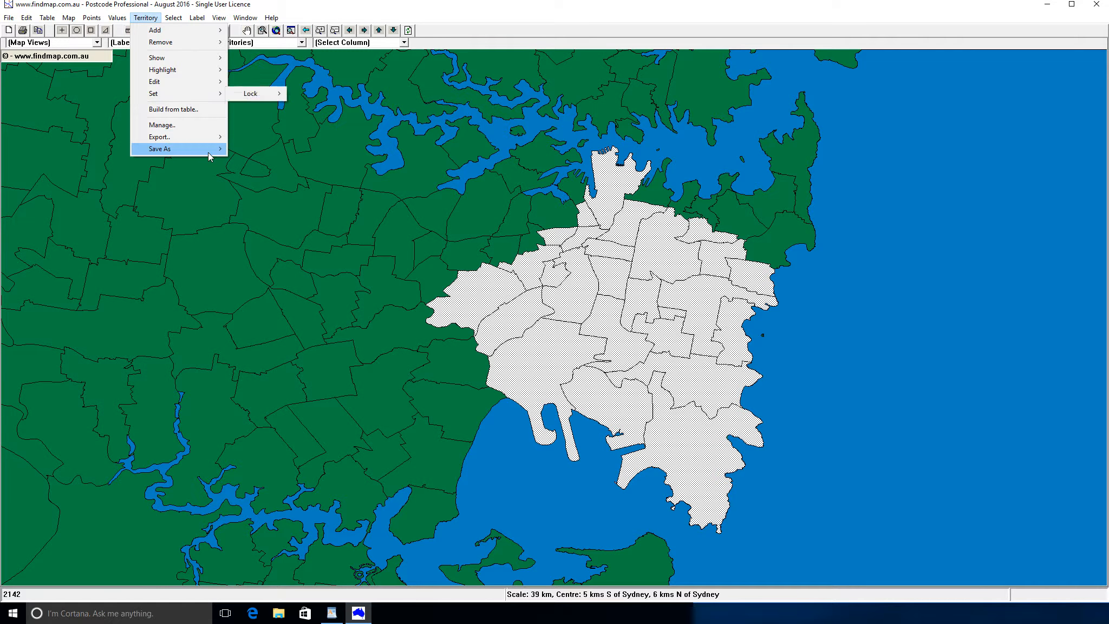
left_click(245, 152)
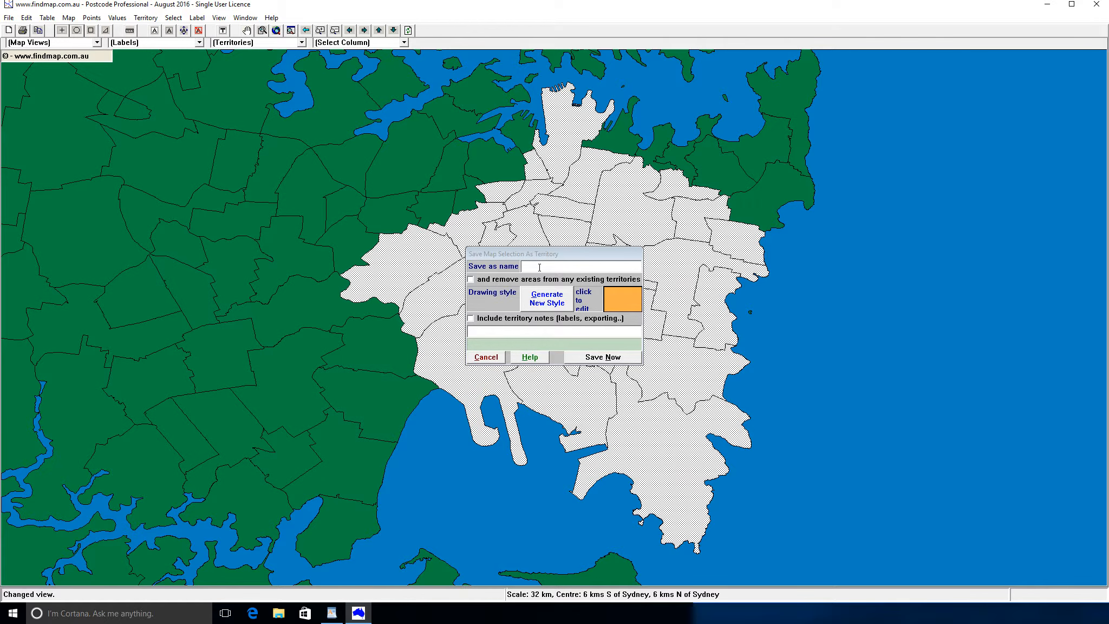
type("first one")
left_click(560, 296)
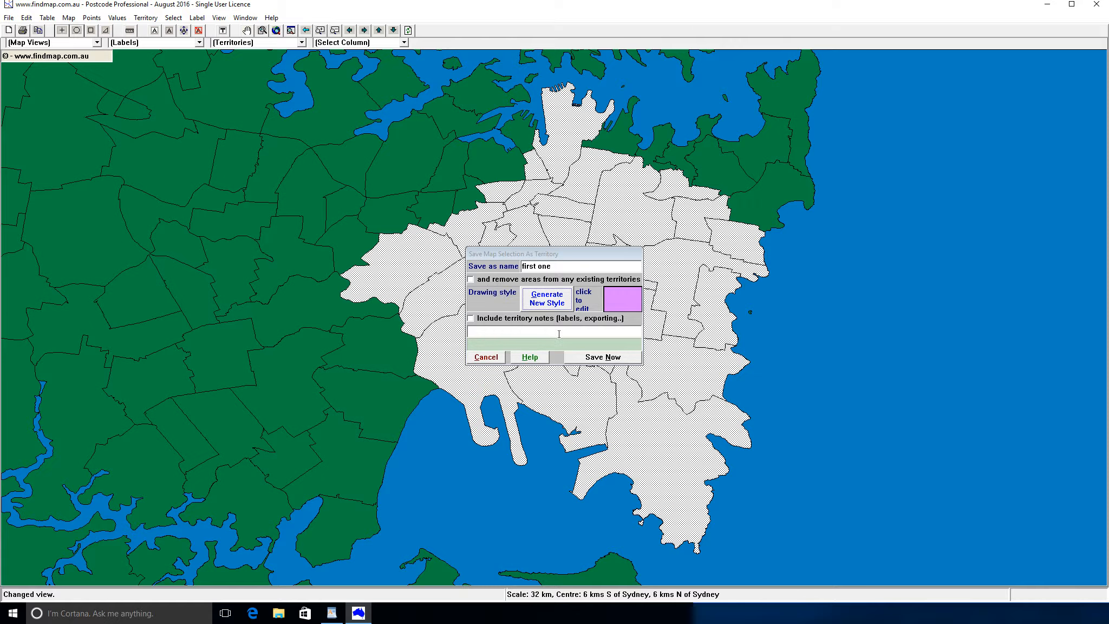
left_click(596, 358)
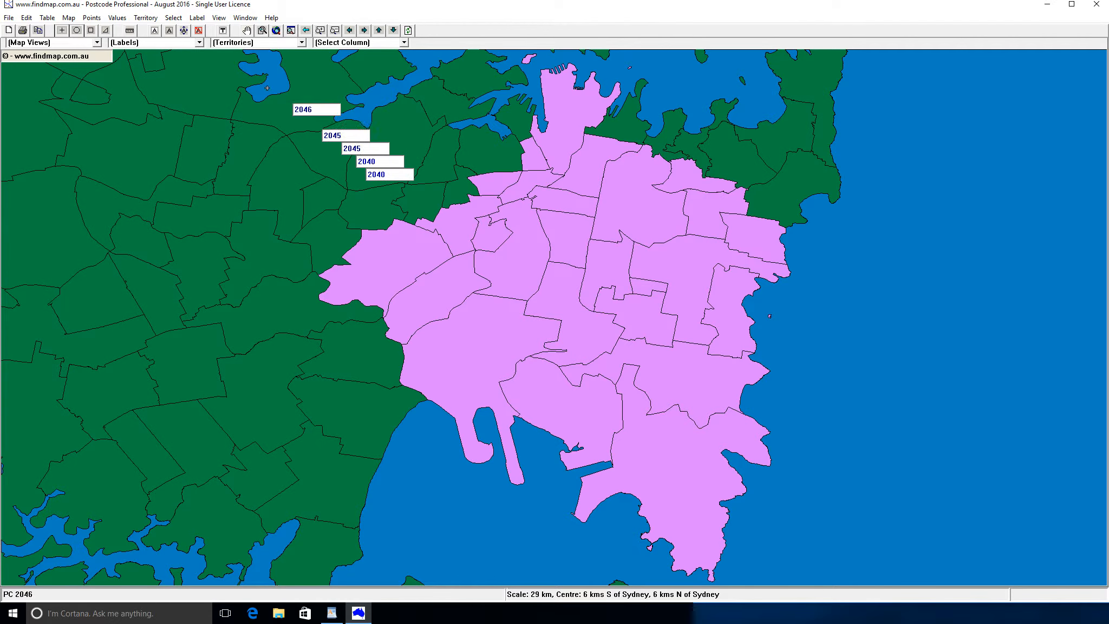
Step: Check the territory lock setting, leaving it as it is
left_click(335, 30)
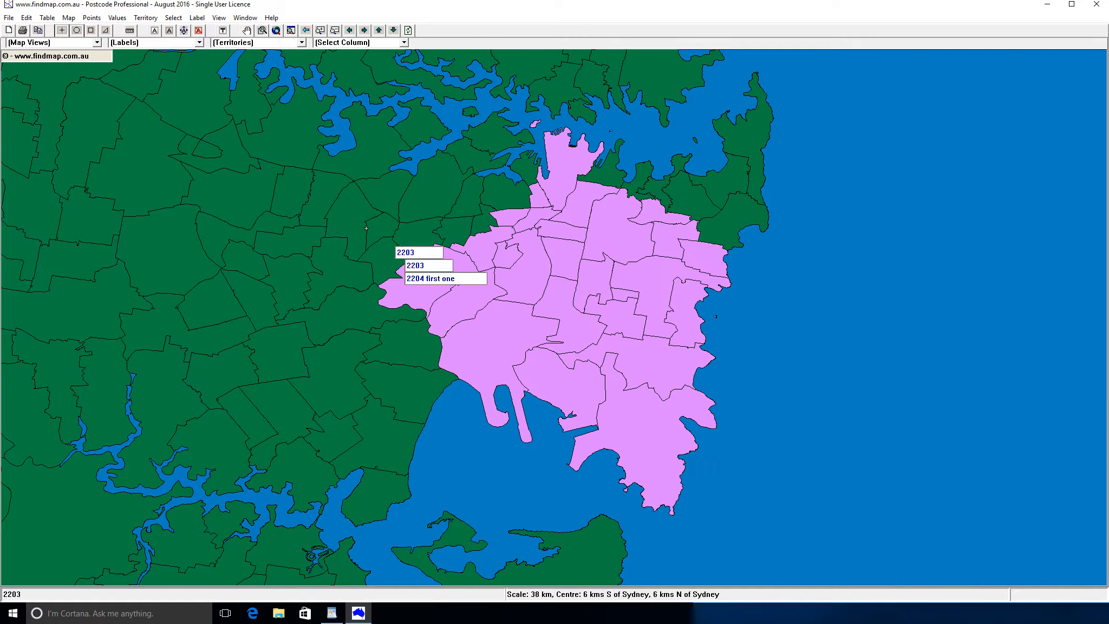
left_click(149, 19)
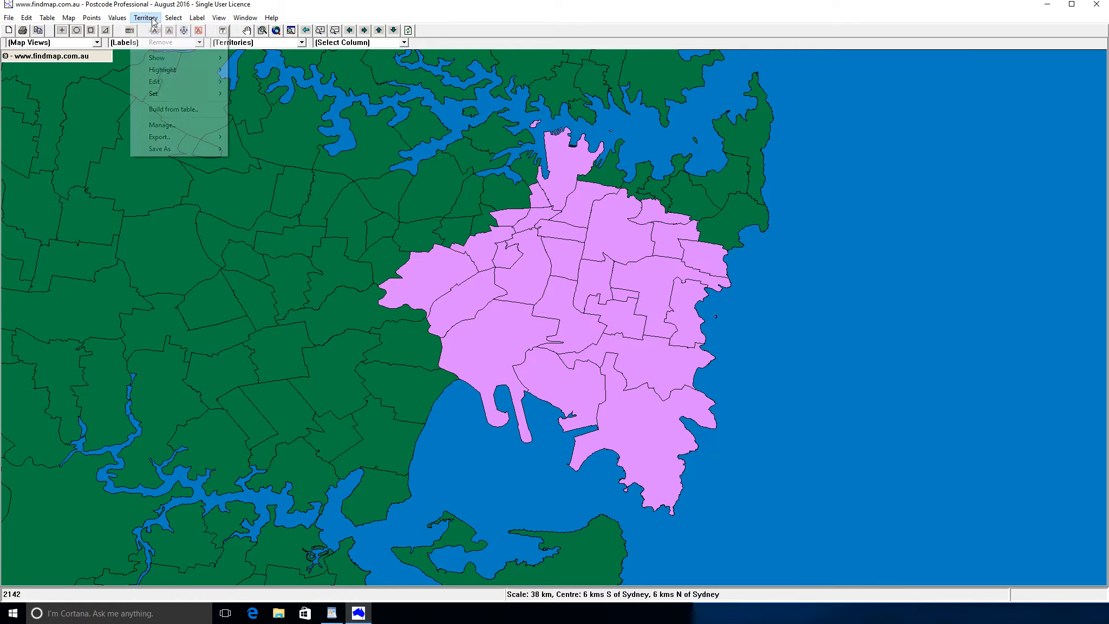
mouse_move(228, 96)
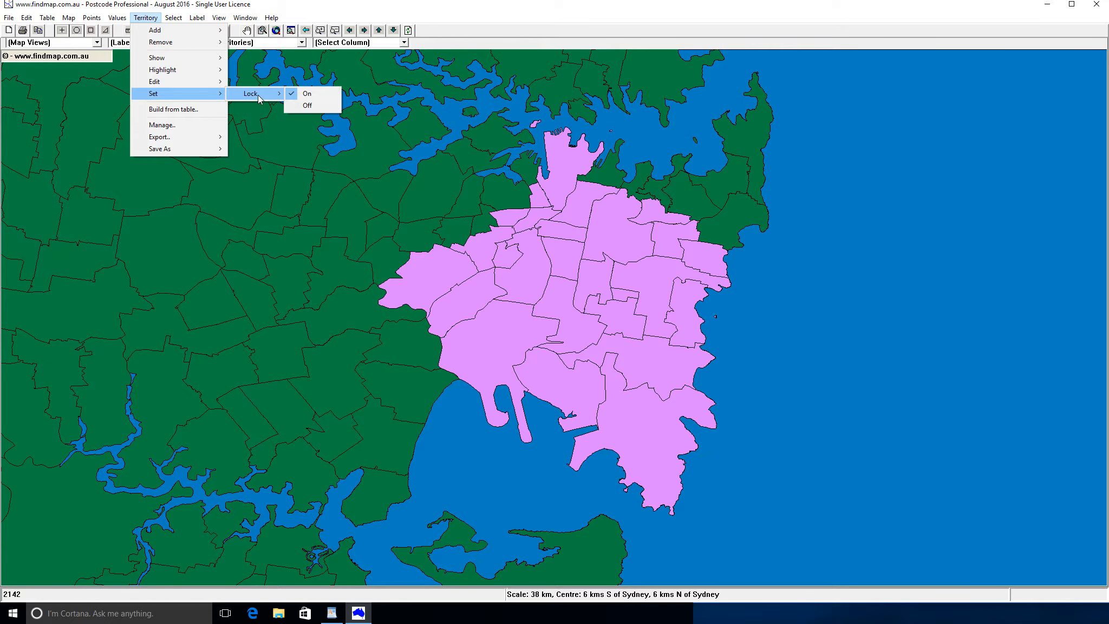
mouse_move(277, 18)
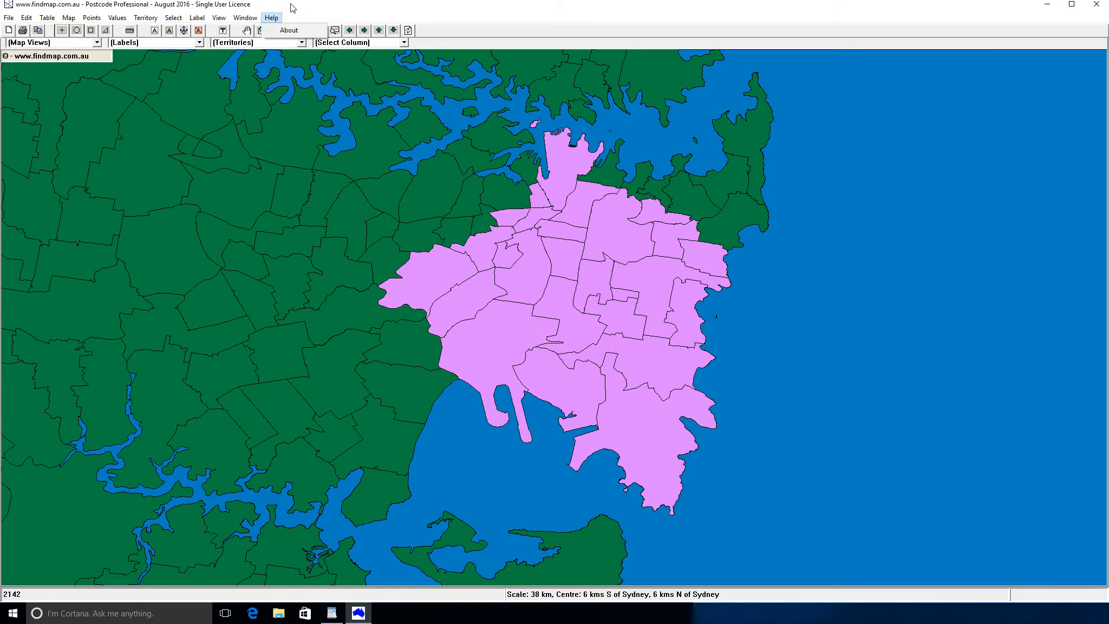
left_click(292, 8)
Step: Select a circle of postcodes west of the first one territory and save it as "second one" with a newly generated drawing style
left_click_drag(398, 248, 316, 311)
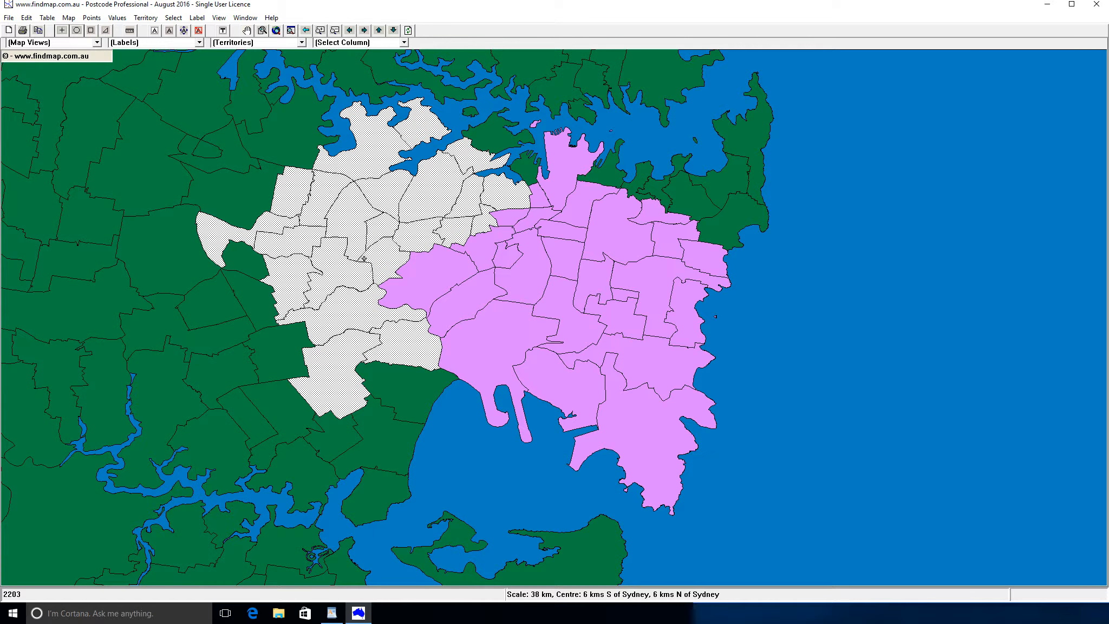
left_click(145, 17)
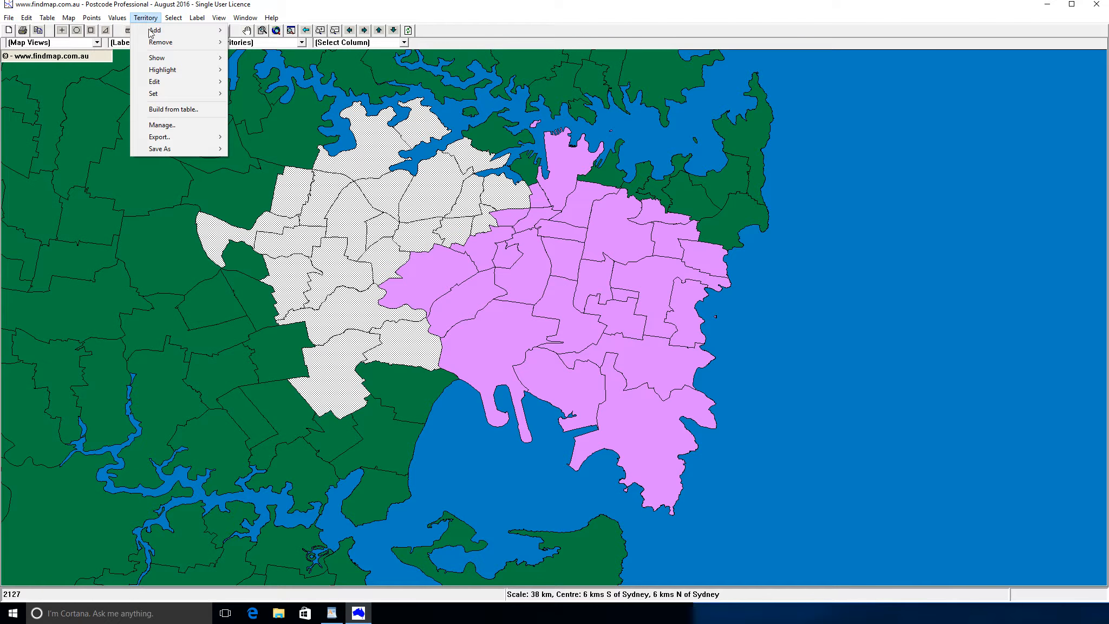
mouse_move(186, 149)
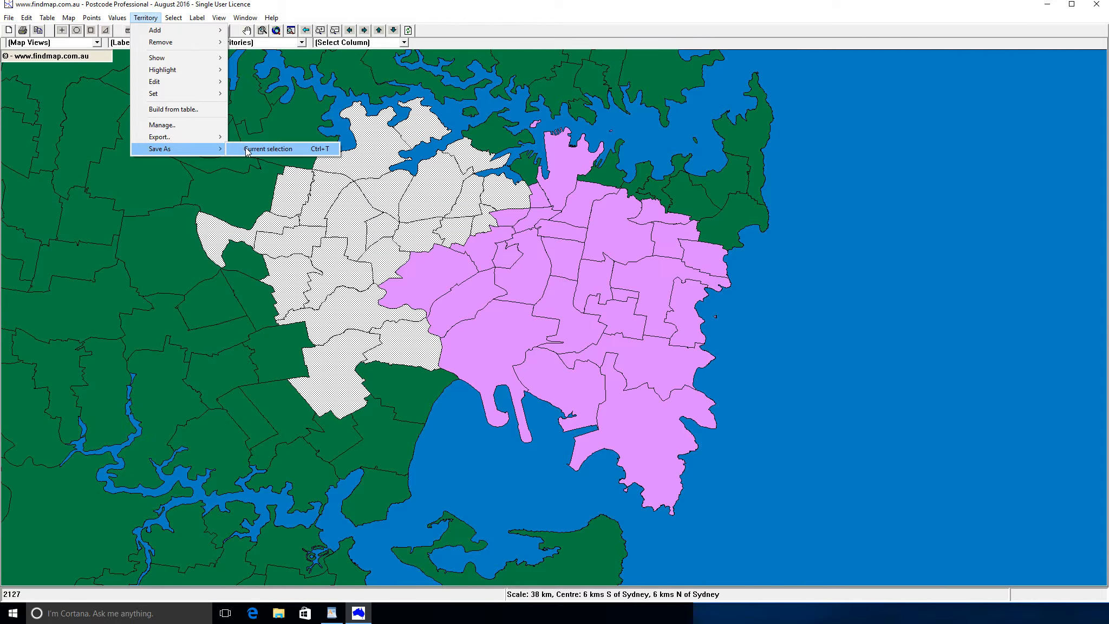
left_click(246, 150)
left_click(548, 304)
left_click(548, 304)
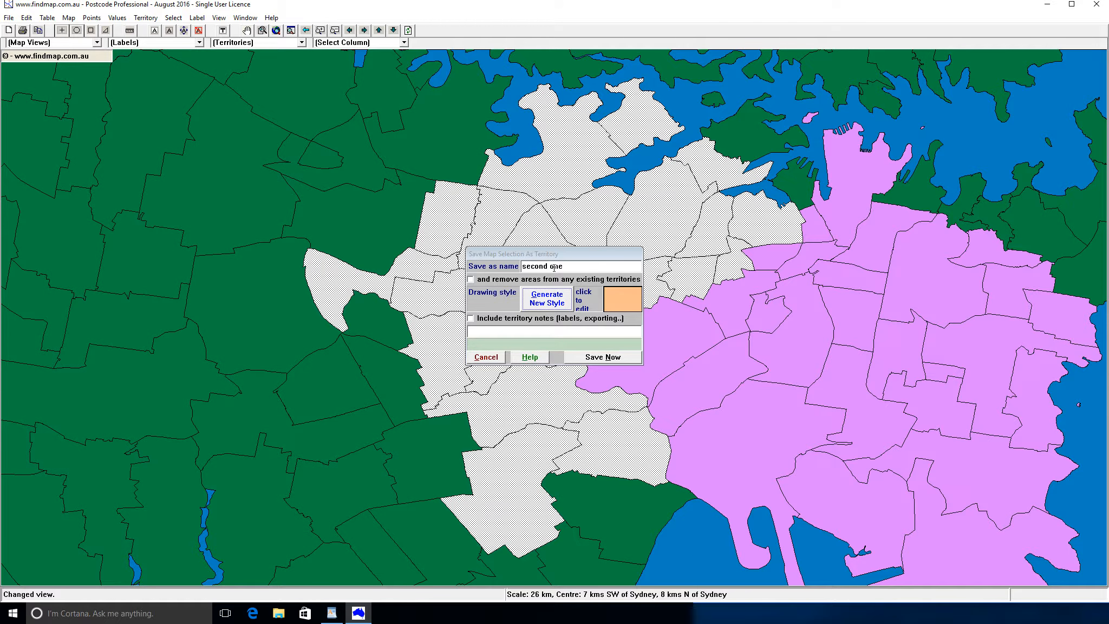
left_click(592, 355)
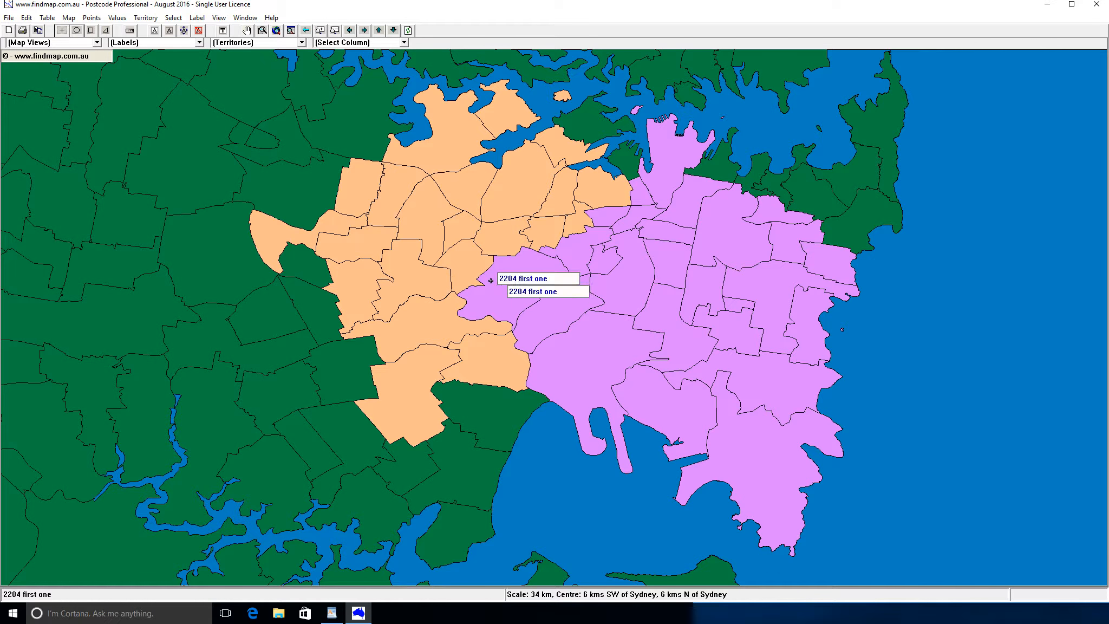
Step: Open territory add-or-remove editing, with Territory 1 adding to second one and Territory 2 removing from first one
left_click(145, 18)
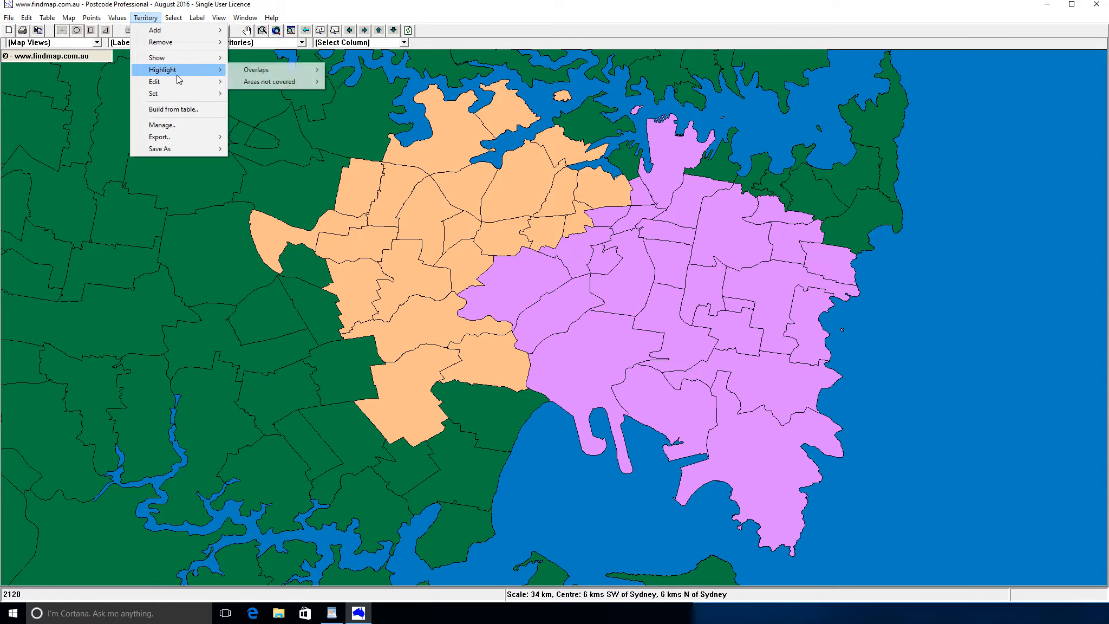
mouse_move(181, 82)
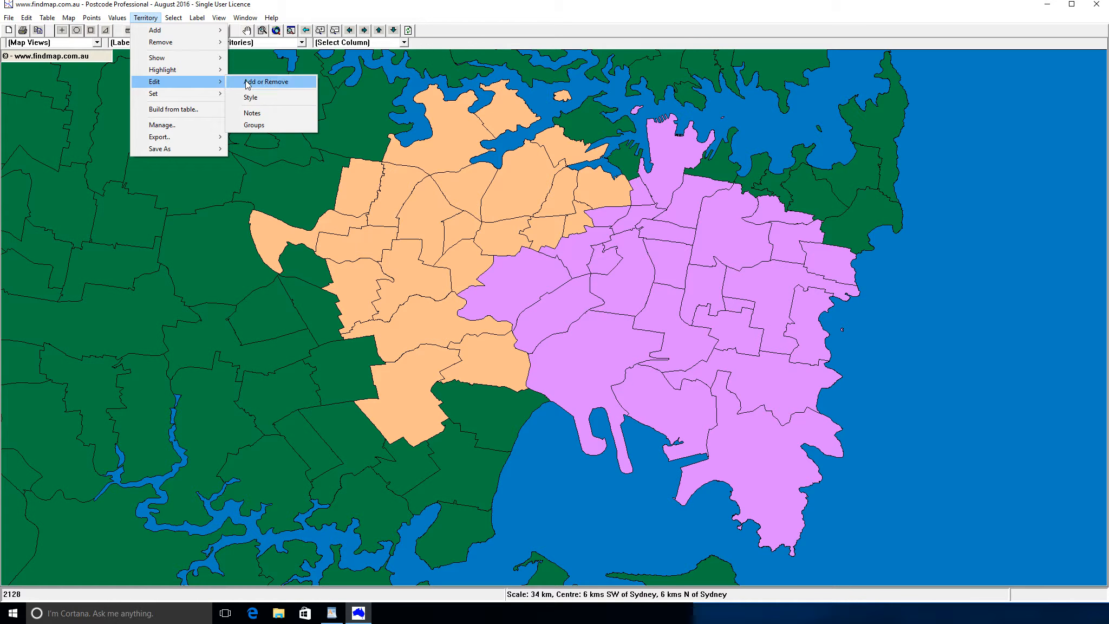
left_click(266, 81)
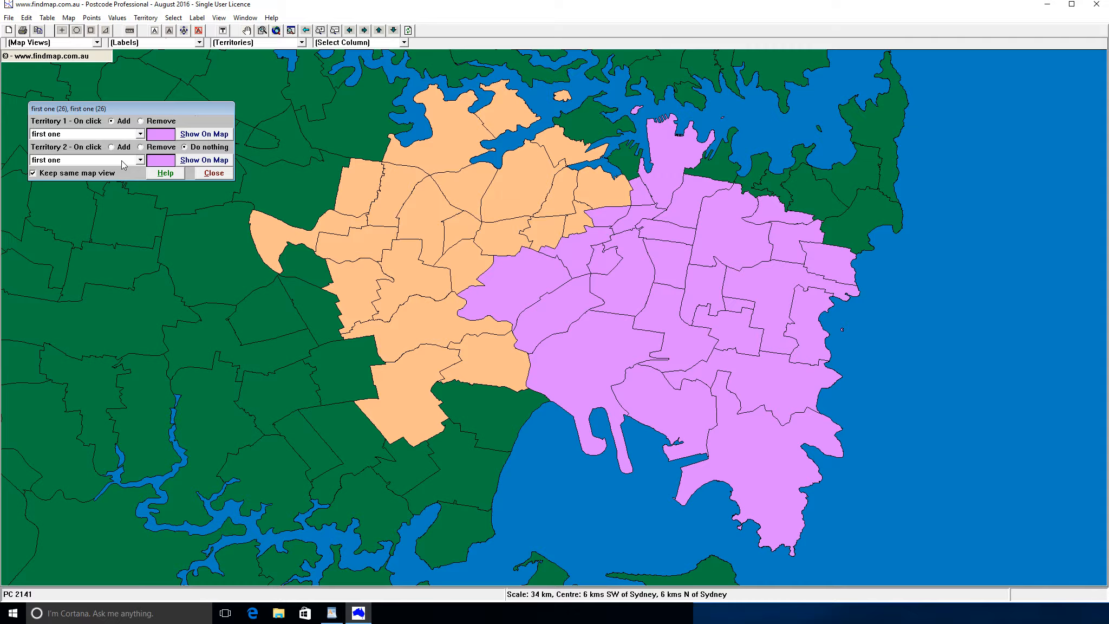
left_click(477, 256)
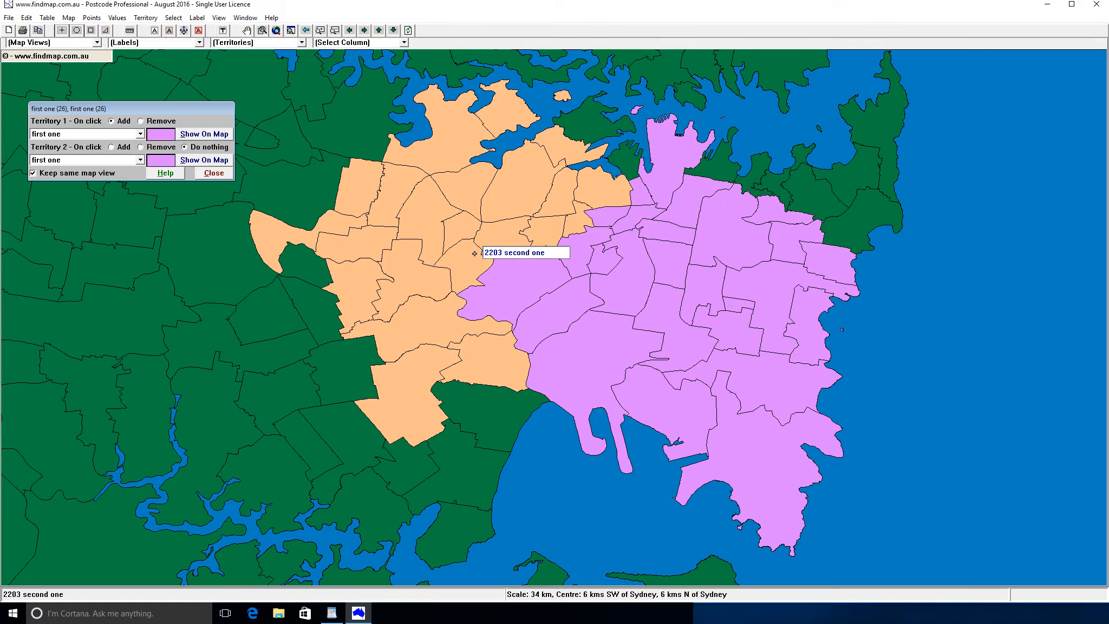
left_click(124, 135)
left_click(118, 154)
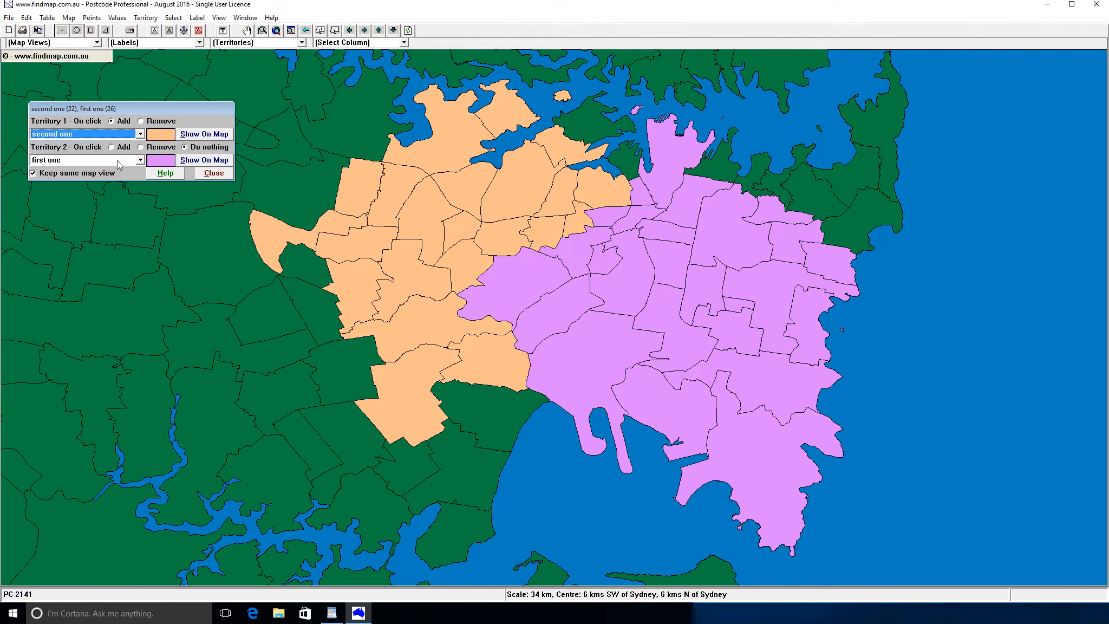
left_click(158, 148)
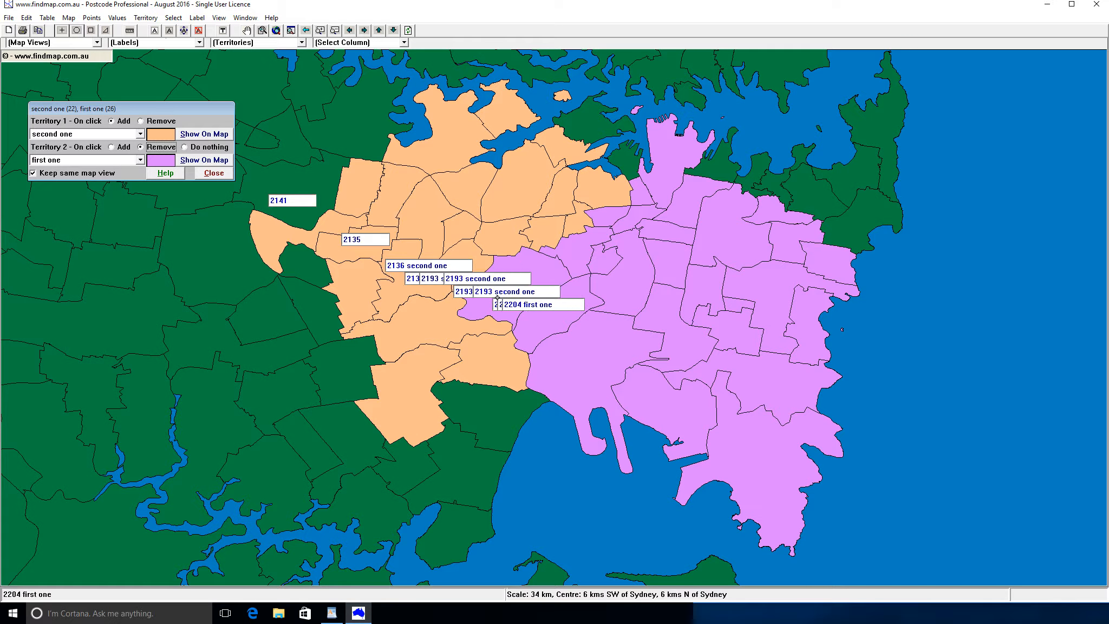
Step: Move four postcodes along the shared boundary, including 2204, from first one to second one
left_click(516, 291)
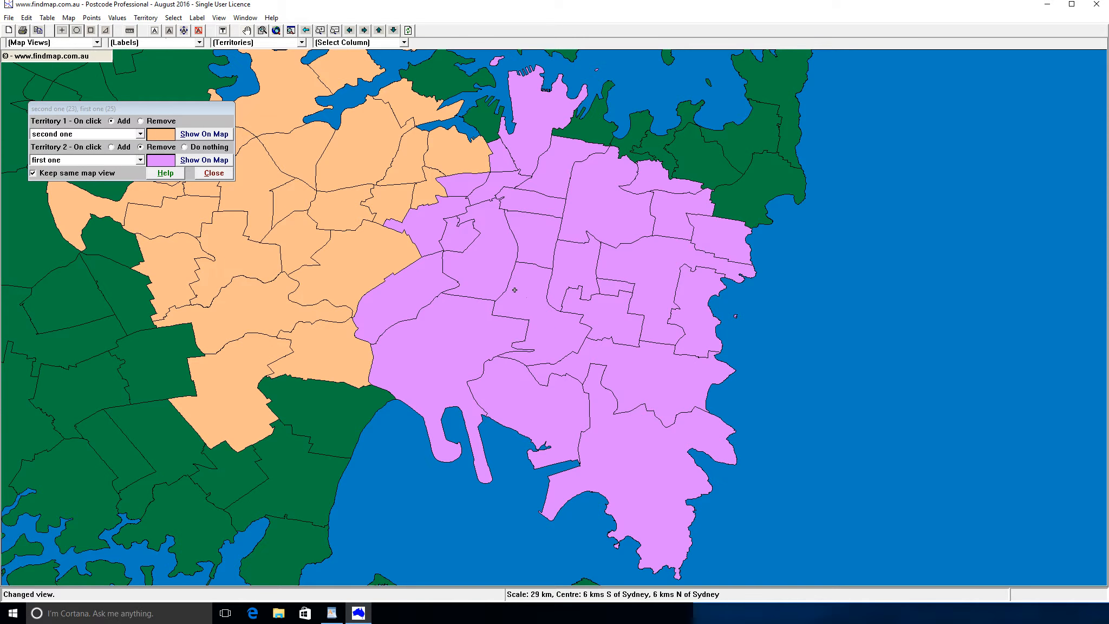
left_click(433, 230)
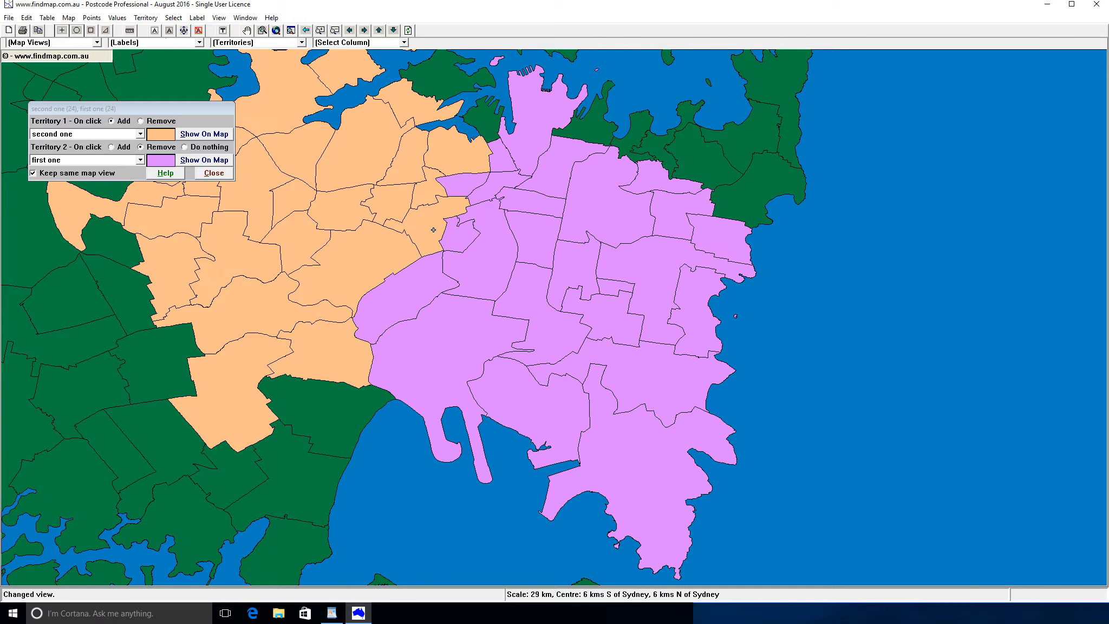
left_click(459, 184)
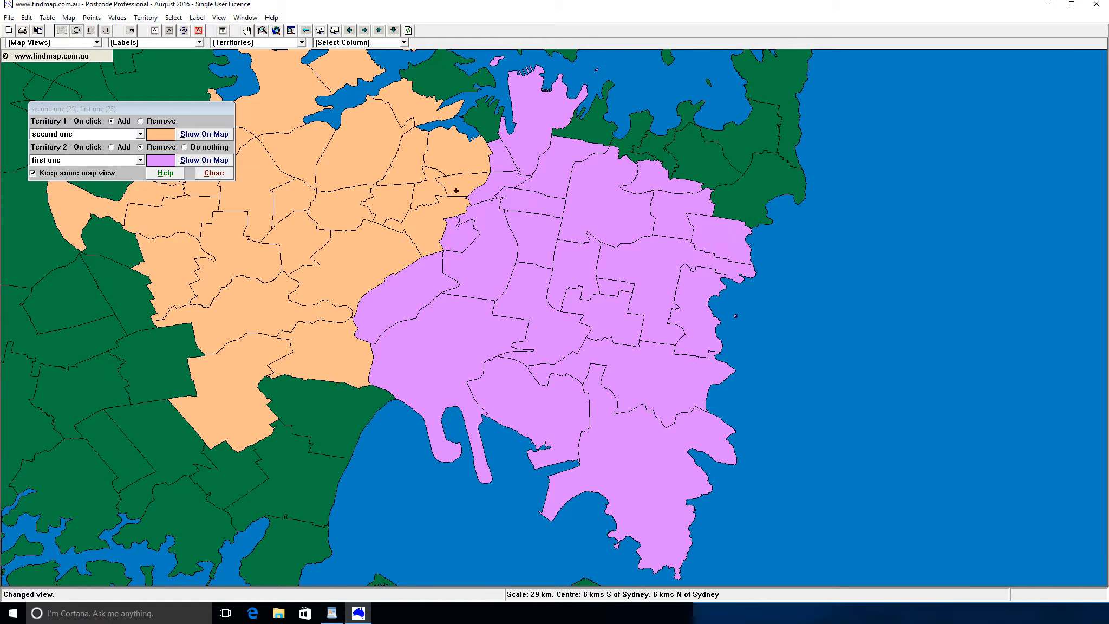
left_click(380, 303)
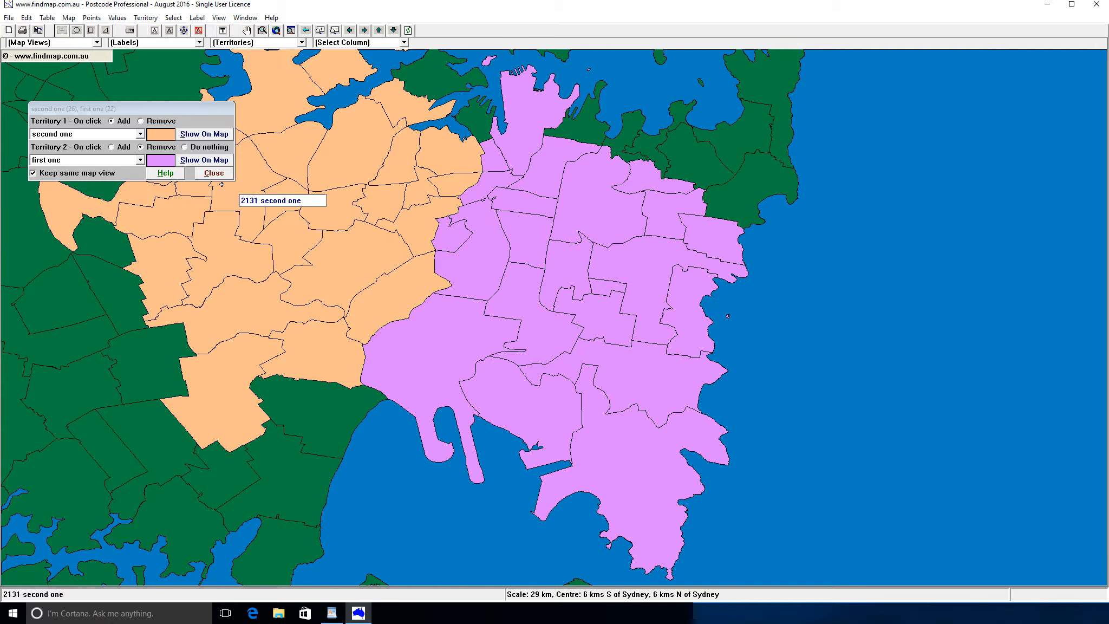
Step: Set Territory 2 to Do nothing and add eight uncovered postcodes to second one: one on the northern harbour, the rest south and southwest
left_click(196, 151)
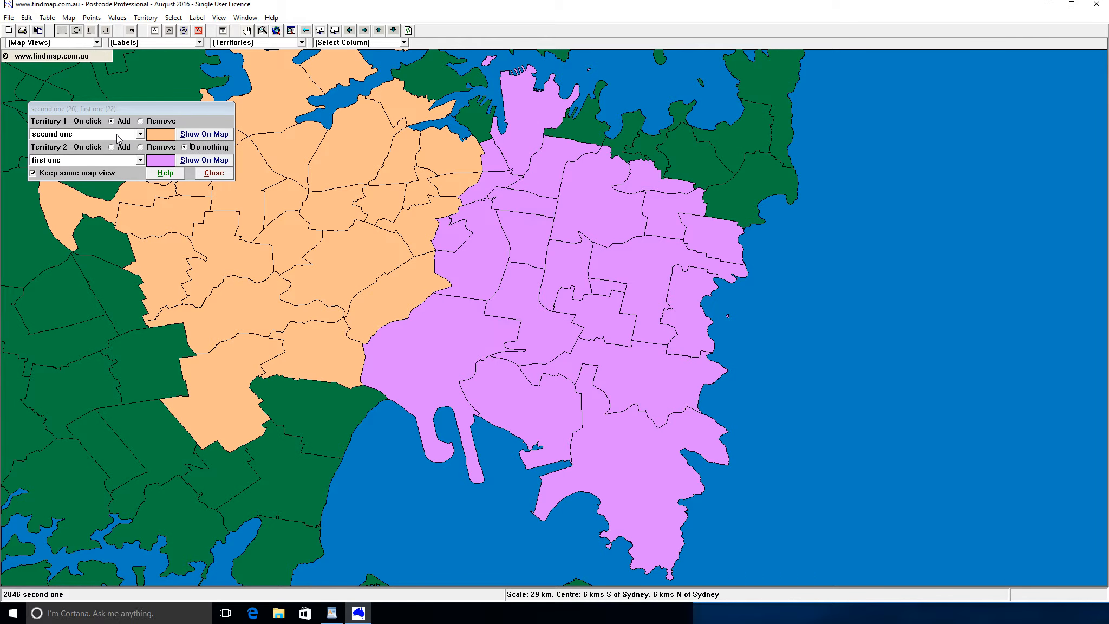
left_click(431, 84)
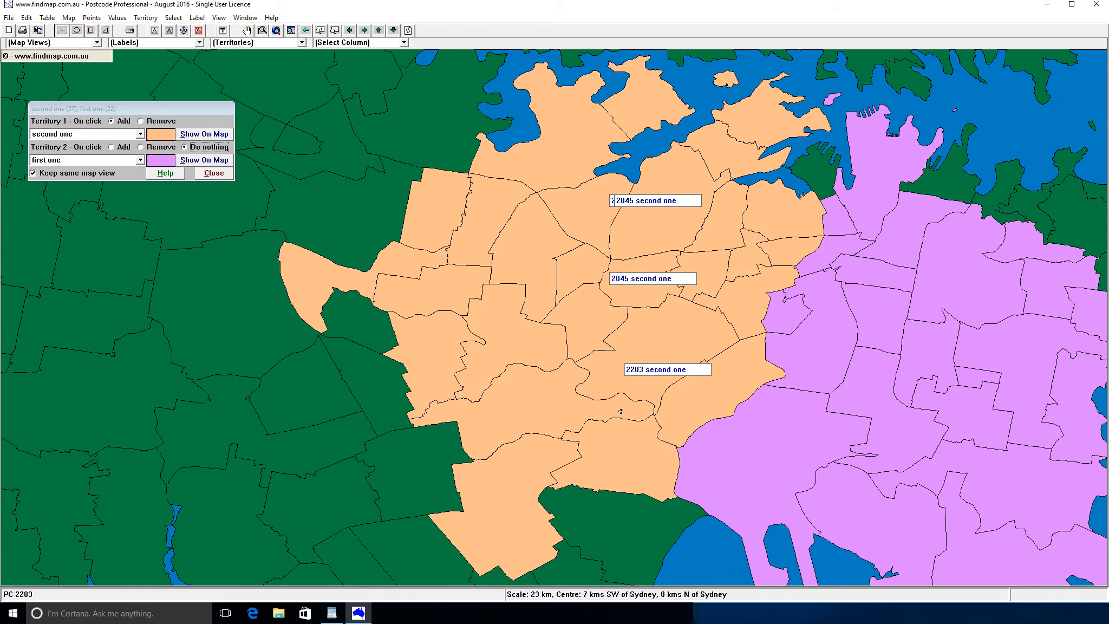
left_click(589, 513)
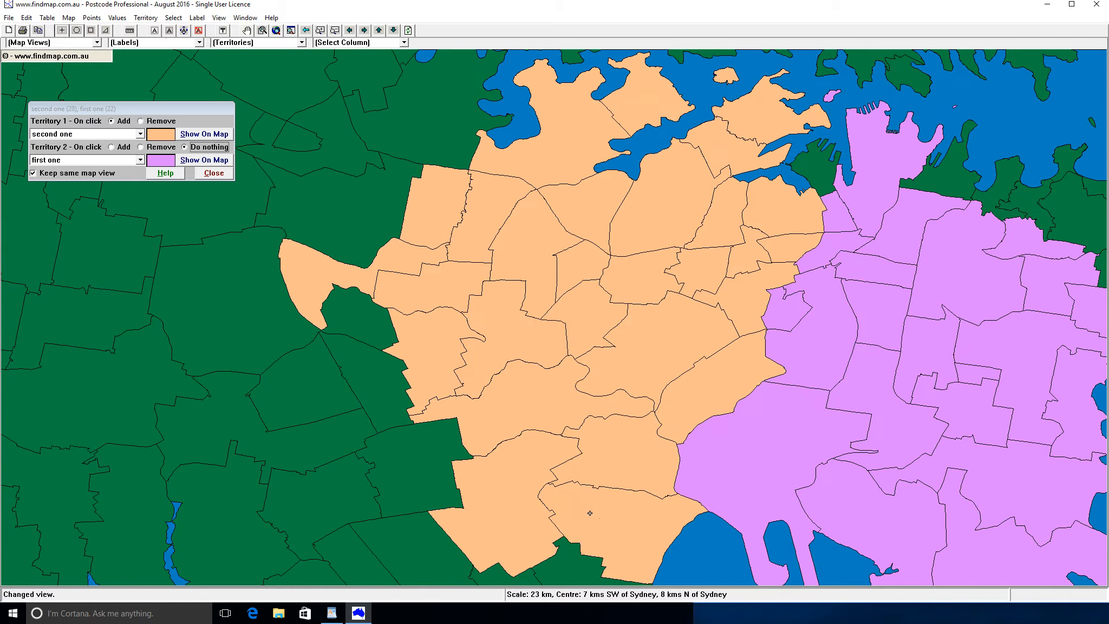
left_click(567, 556)
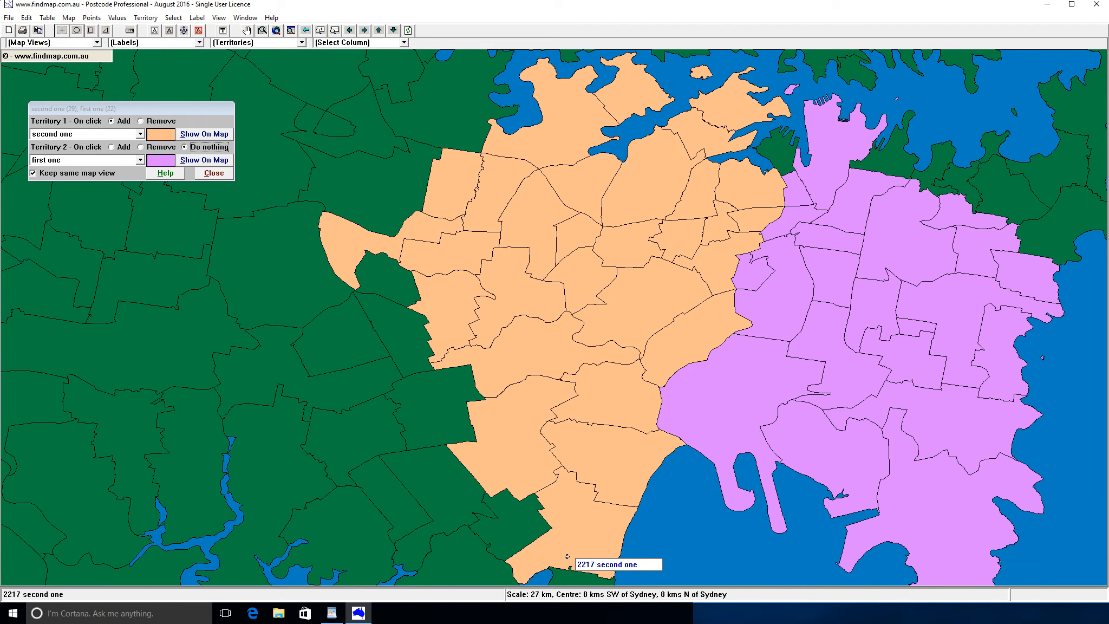
left_click(520, 528)
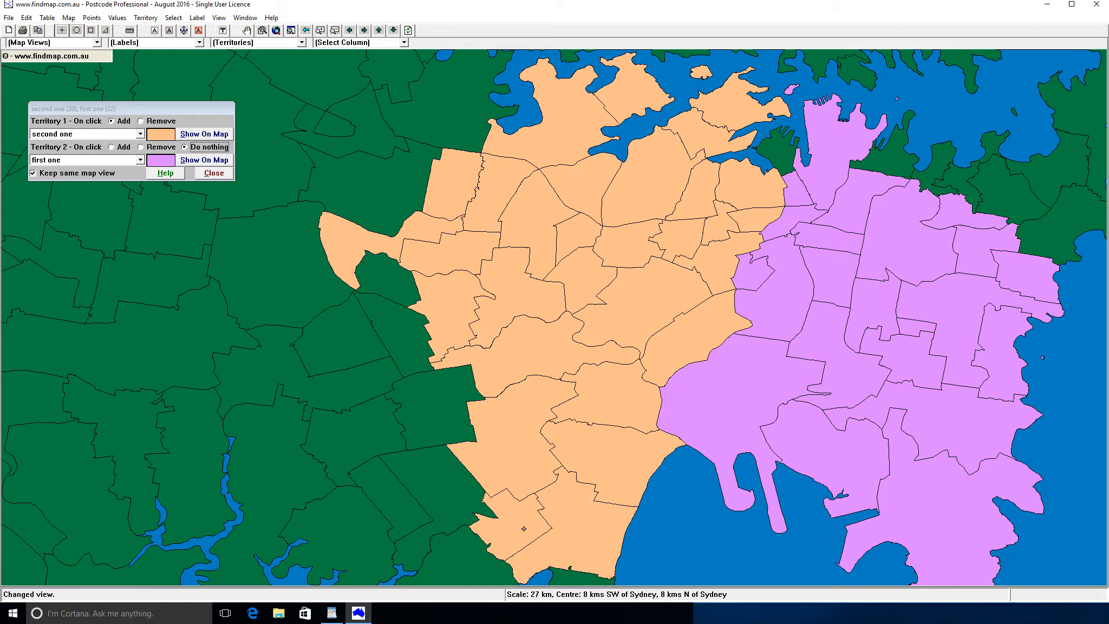
left_click(560, 578)
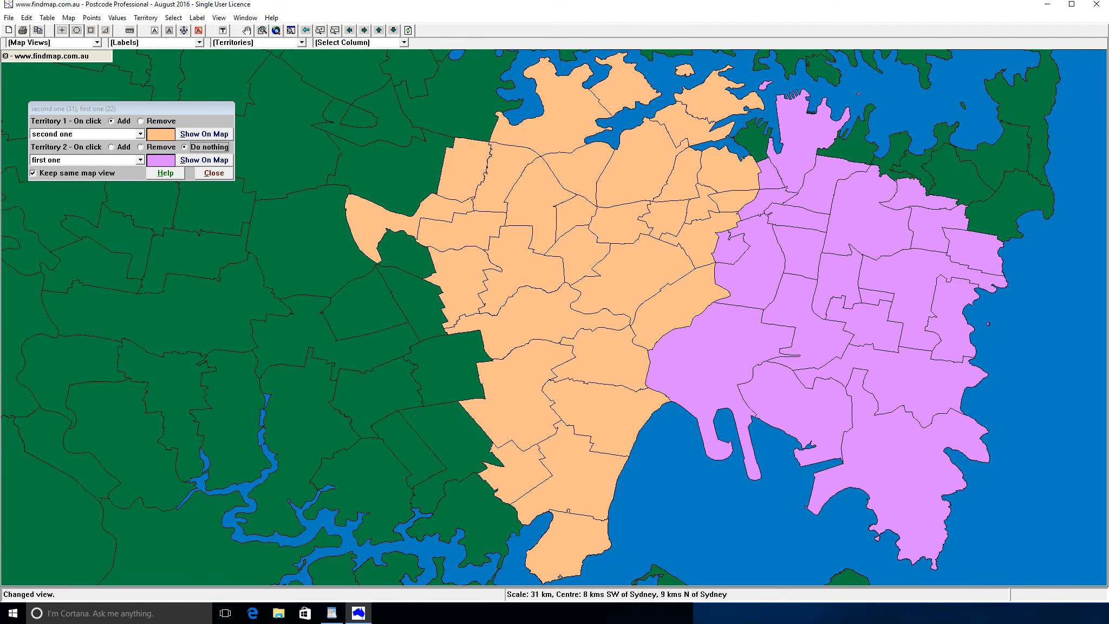
left_click(475, 523)
left_click(475, 455)
left_click(461, 369)
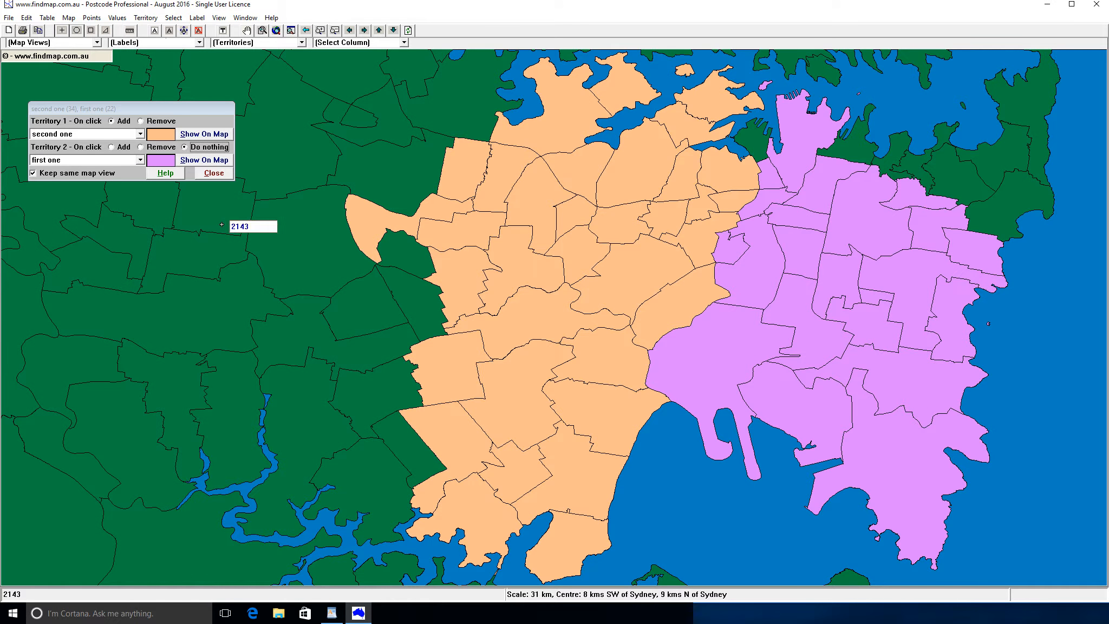
Step: Set Territory 1 to Remove and take the horn-shaped postcode on the northwestern edge out of second one
left_click(157, 123)
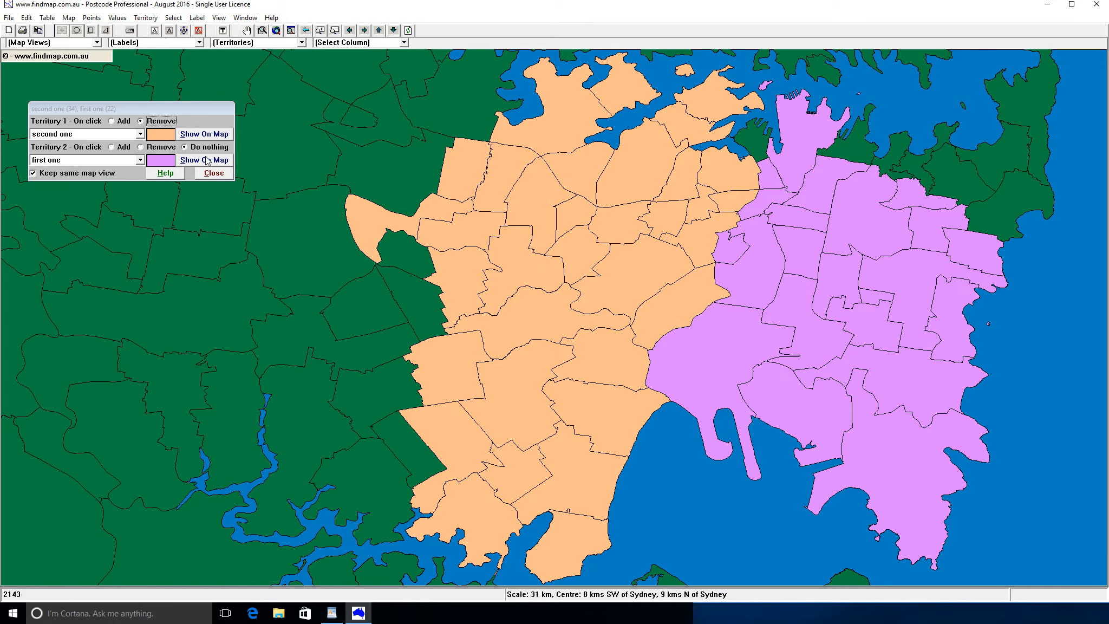
left_click(373, 216)
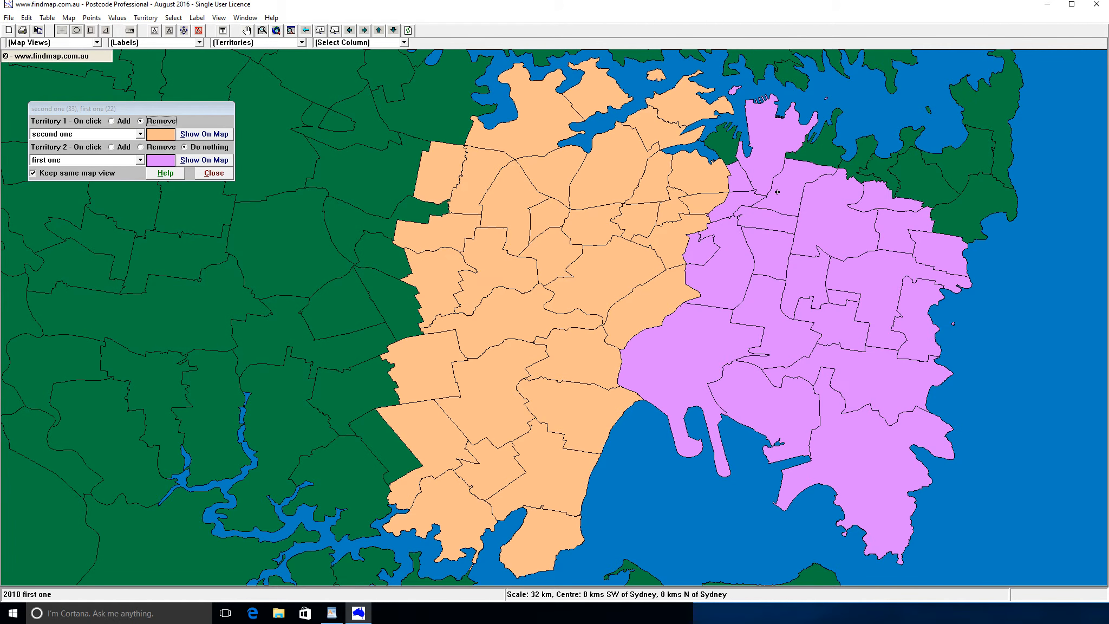
Step: Switch Territory 1 to adding to first one and add the uncovered harbourside postcode between the two territories
left_click(118, 122)
left_click(115, 135)
left_click(120, 142)
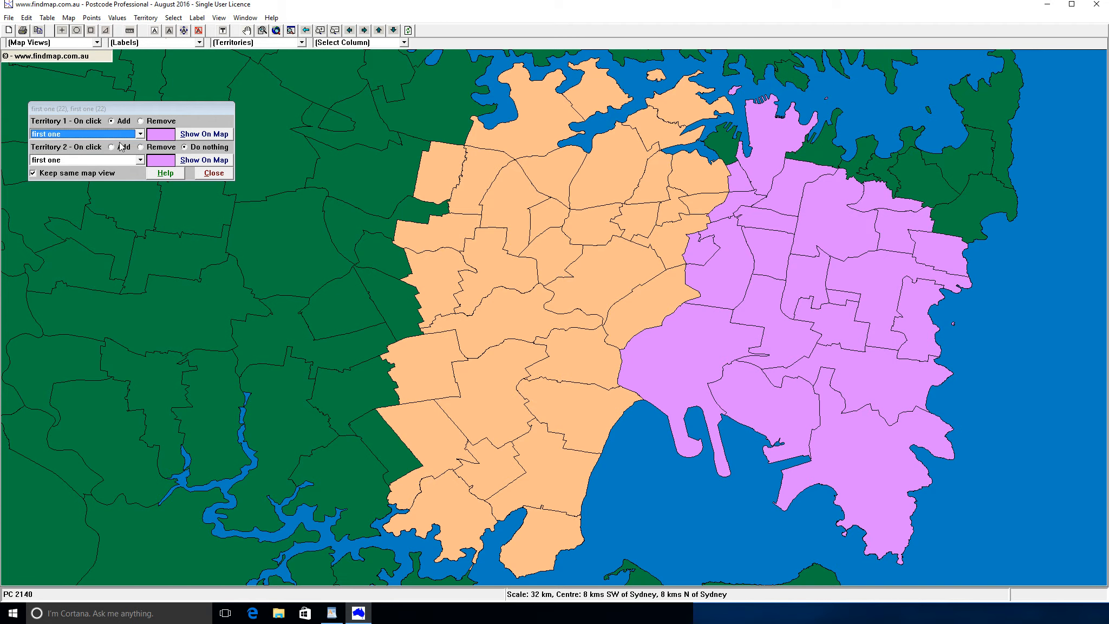
left_click(726, 148)
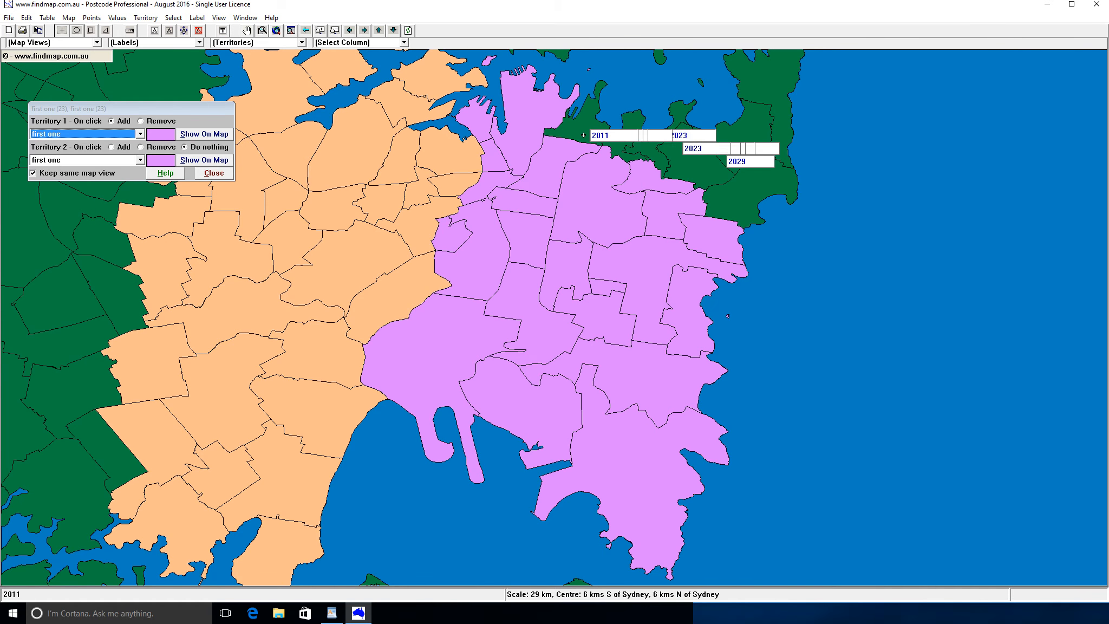
Step: Add the uncovered eastern harbourside and coastal postcodes, including 2011, 2028 and 2029, to first one and close the territory editing dialog
left_click(633, 135)
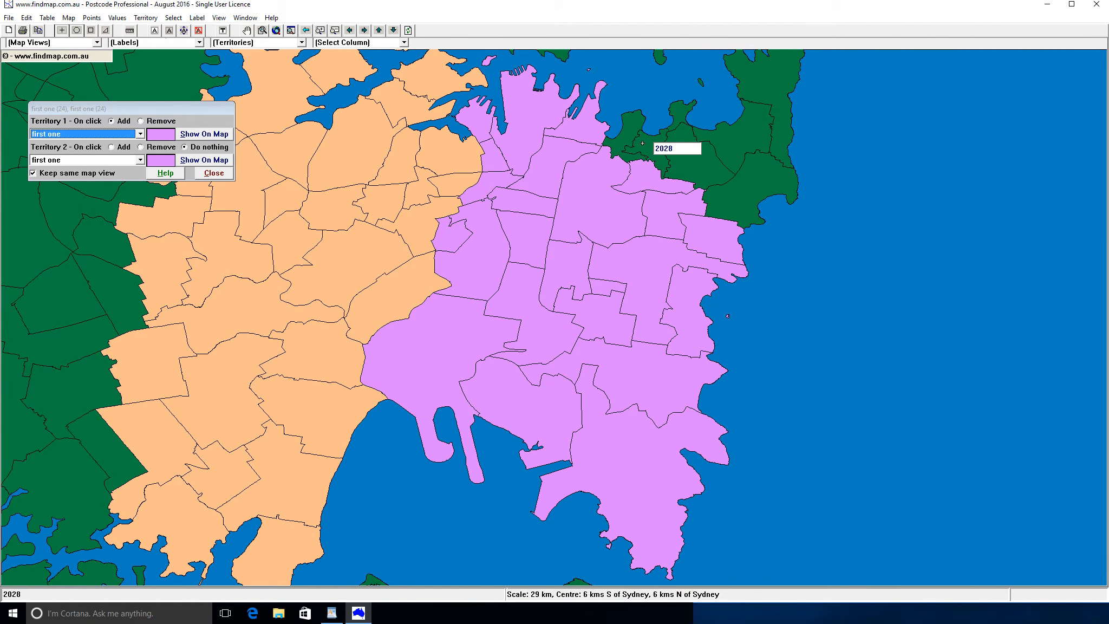
left_click(630, 129)
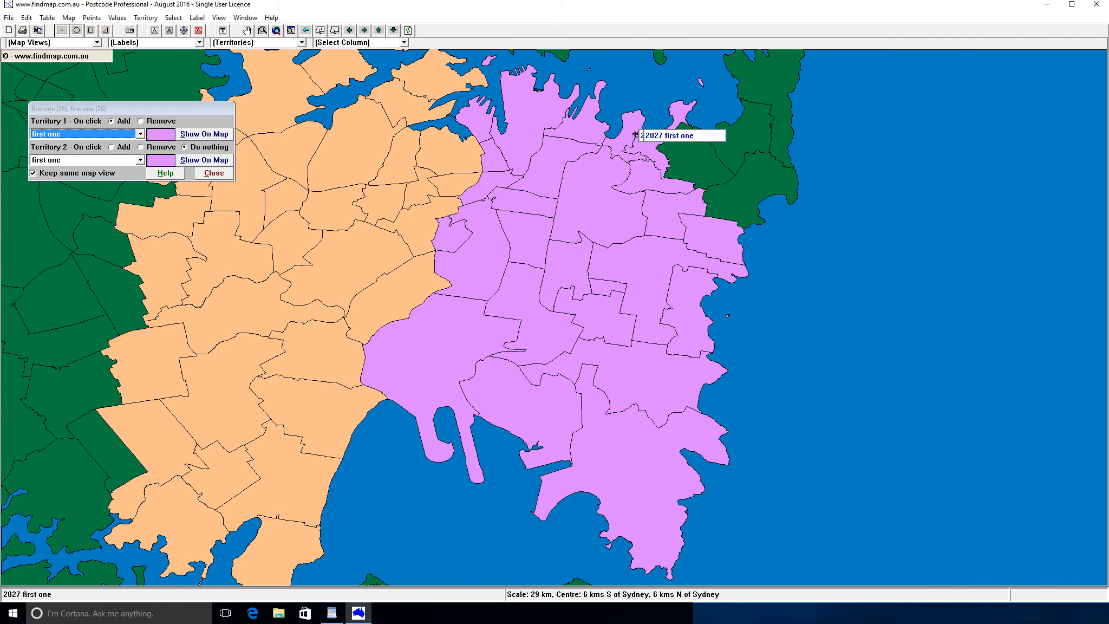
left_click(700, 170)
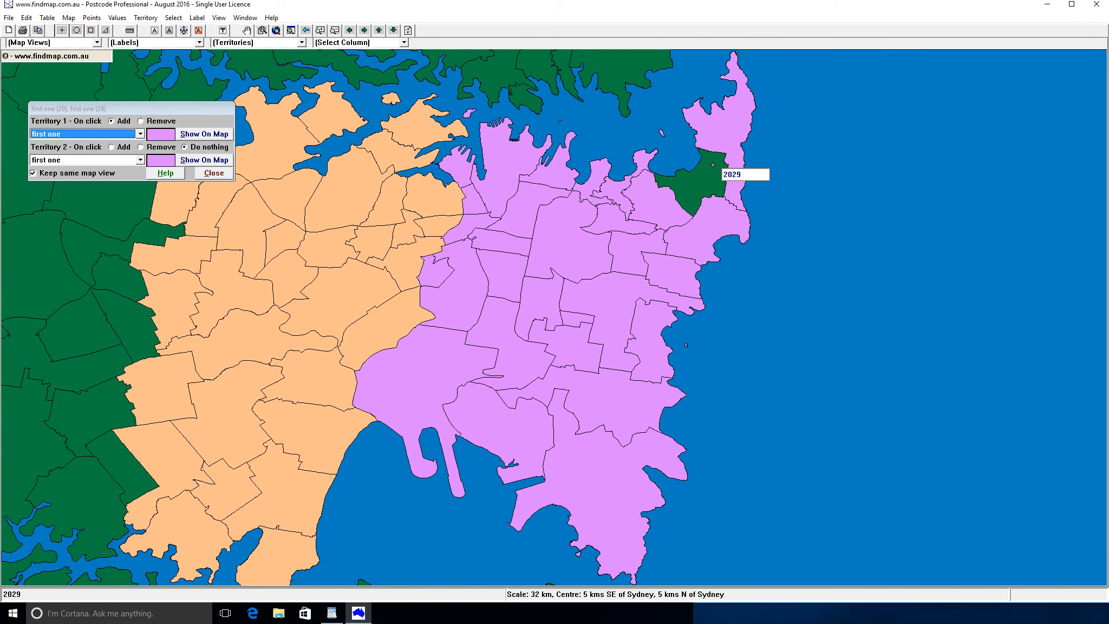
left_click(712, 164)
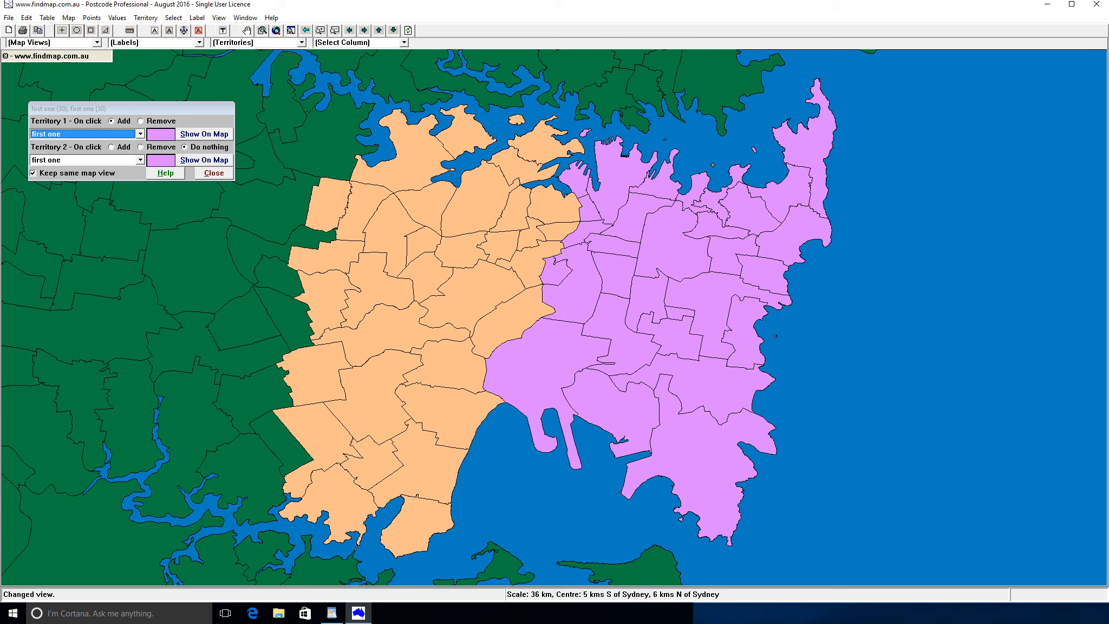
left_click(214, 174)
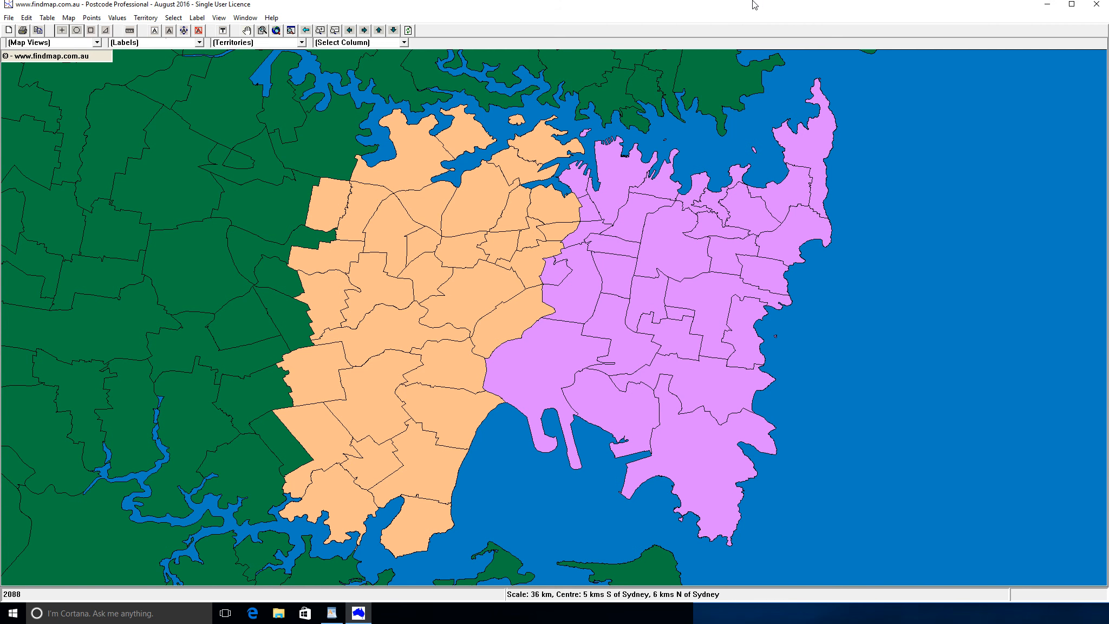
mouse_move(754, 3)
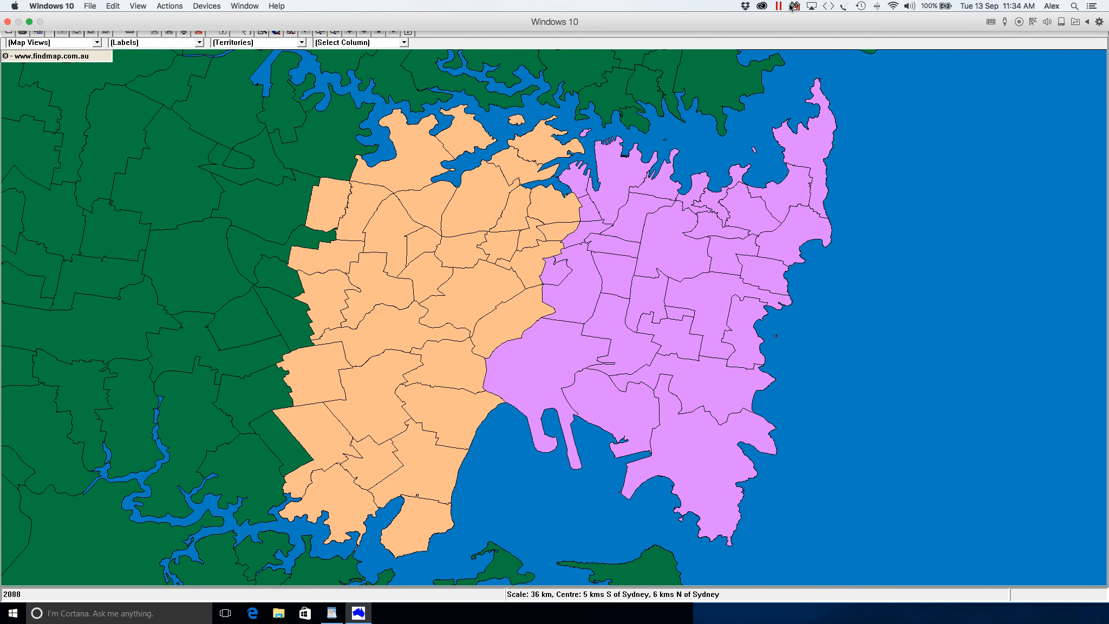